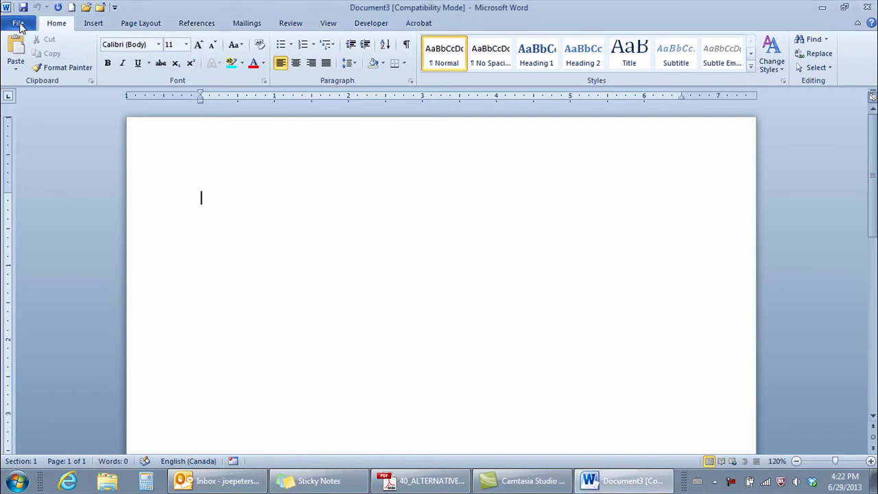
Open the recent document Merge Source to examine its address table, and close it again
left_click(19, 25)
left_click(26, 144)
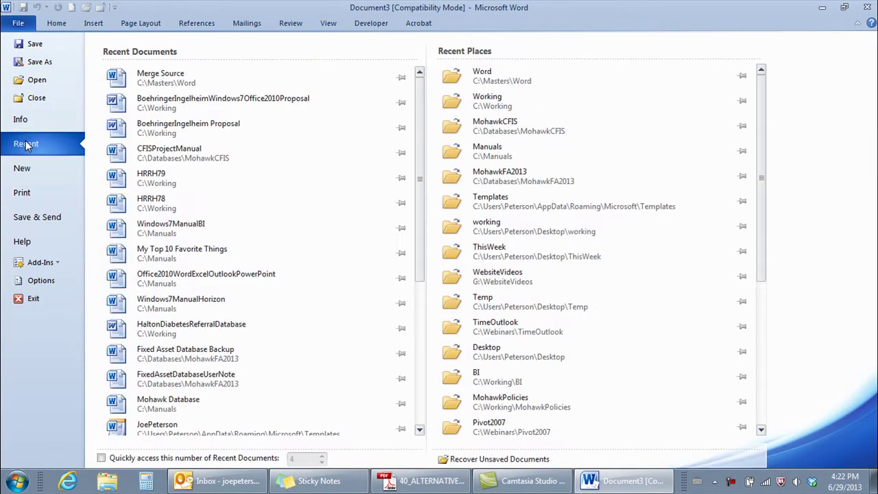
left_click(157, 103)
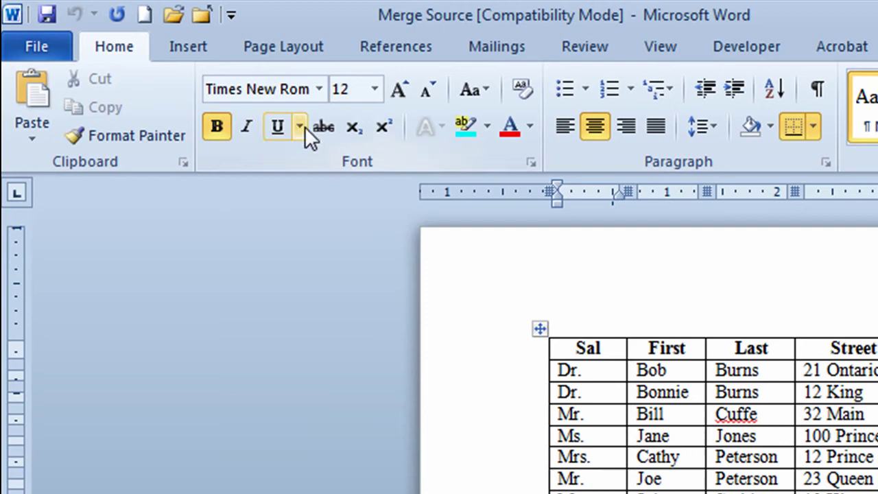
left_click(32, 44)
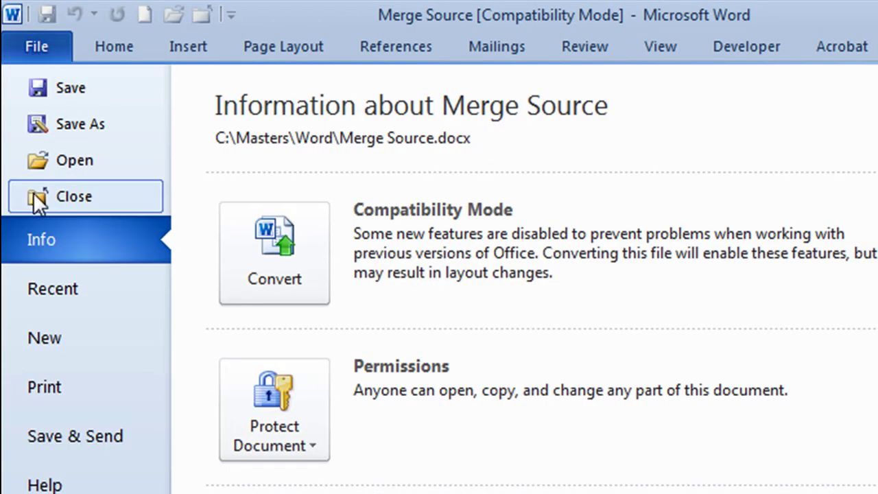
left_click(50, 199)
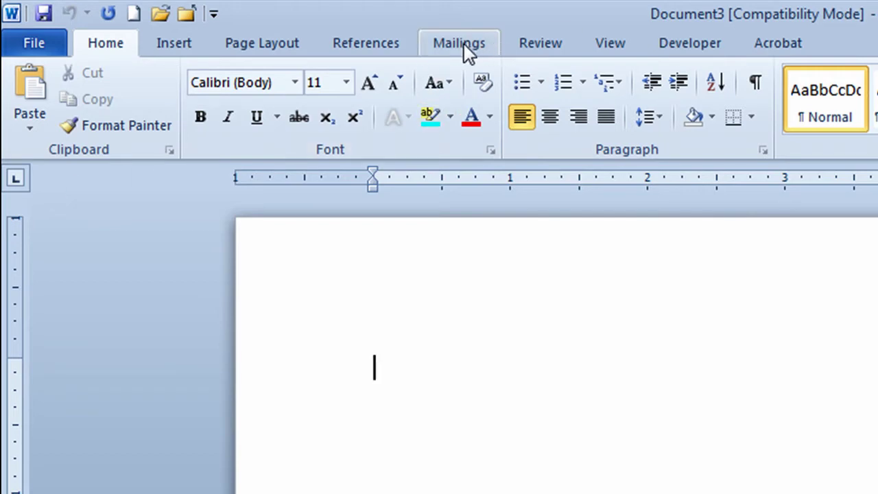
Start a label mail merge using Avery US Letter product 5160 Easy Peel Address Labels for page printers
left_click(463, 44)
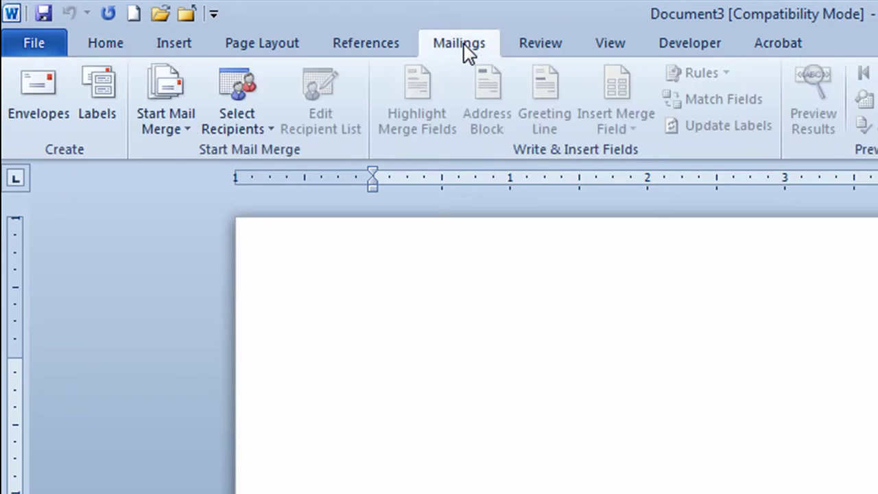
left_click(163, 132)
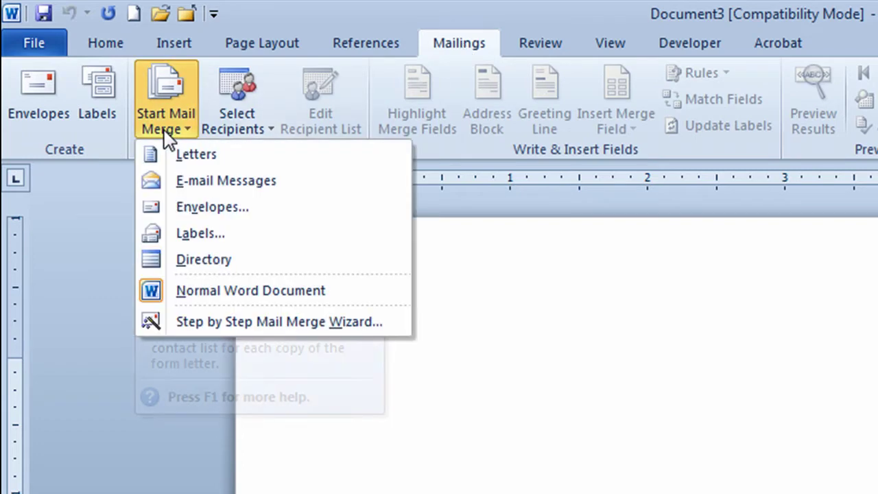
left_click(192, 234)
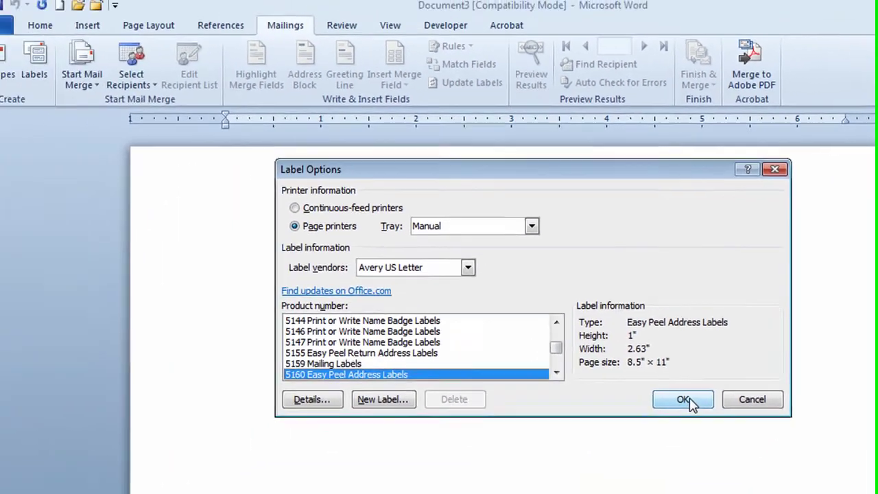
left_click(596, 467)
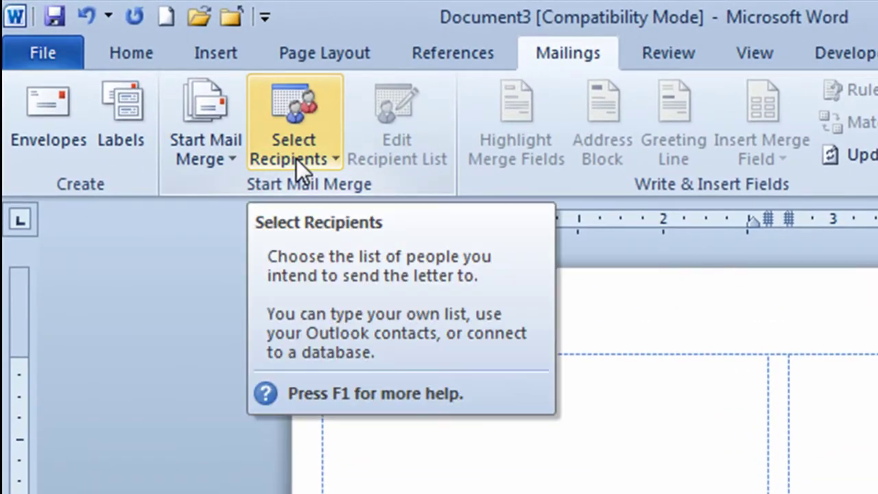
Use the existing list Merge Source from C:\Masters\Word as the merge recipients and review the recipient list
left_click(296, 160)
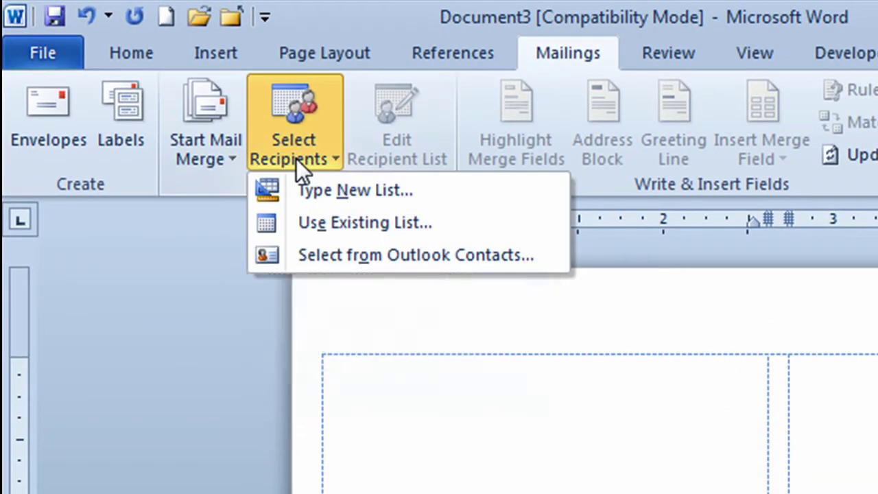
left_click(466, 224)
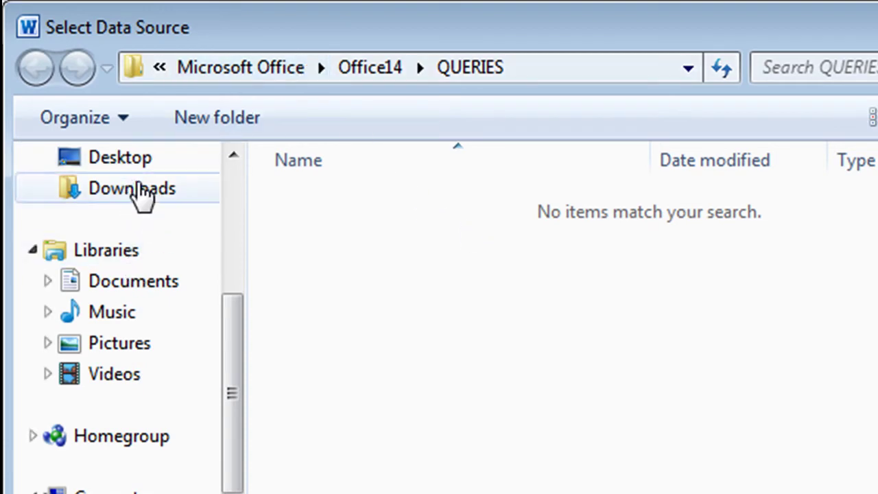
left_click_drag(229, 328, 231, 300)
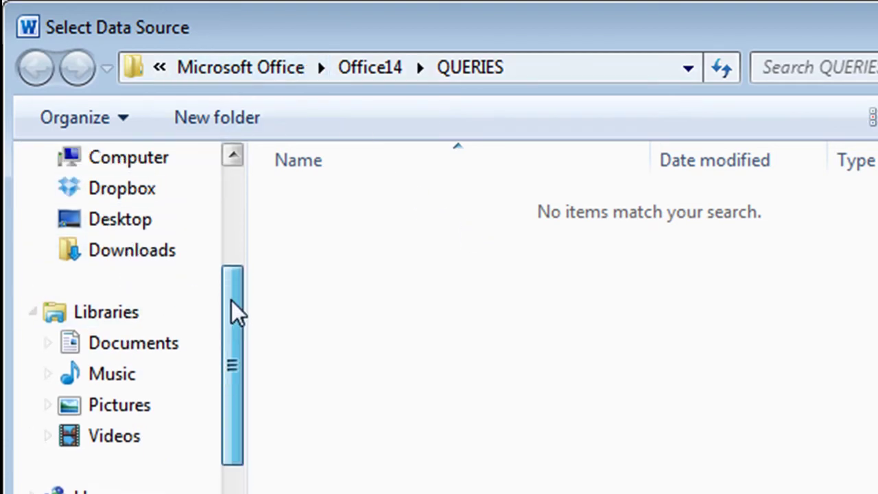
left_click(155, 163)
double_click(388, 214)
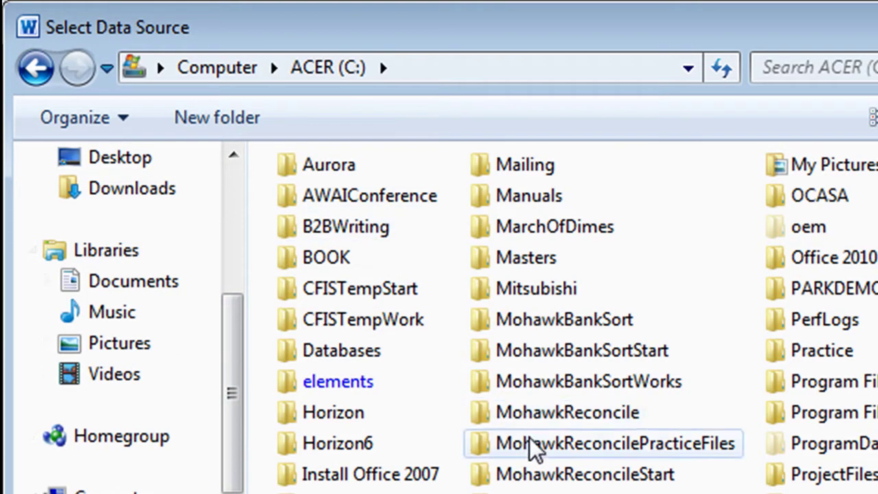
double_click(513, 263)
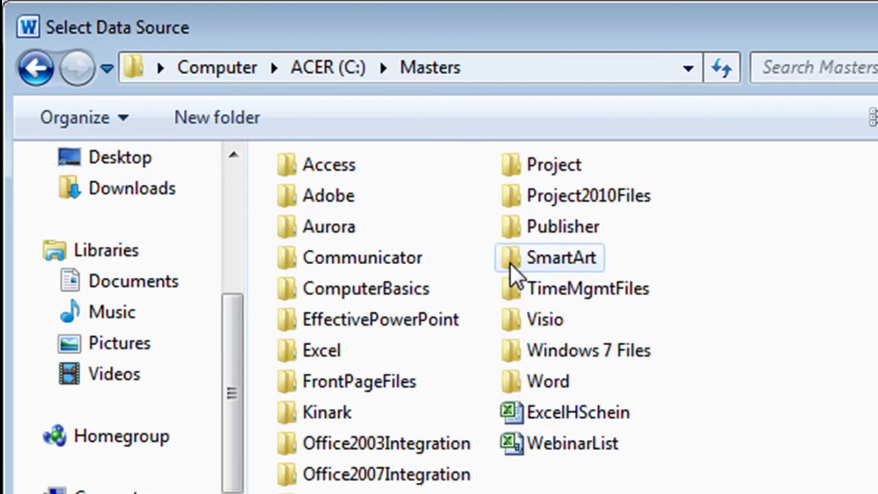
double_click(562, 384)
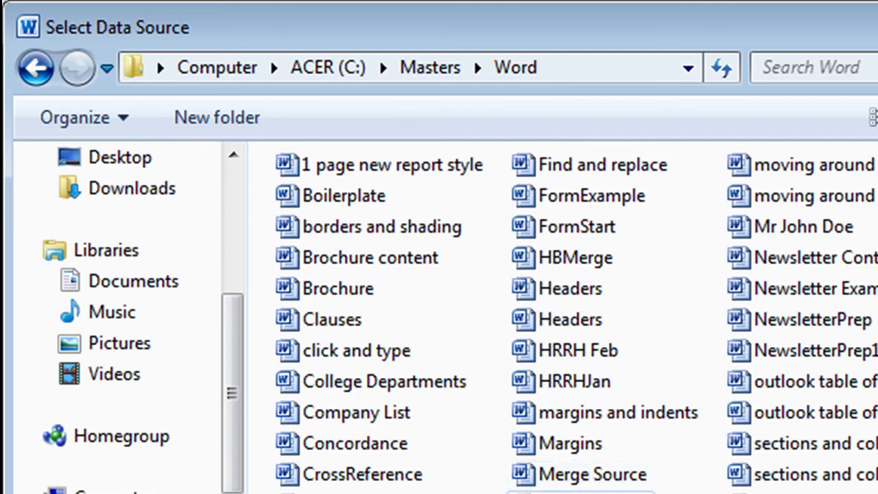
key("Return")
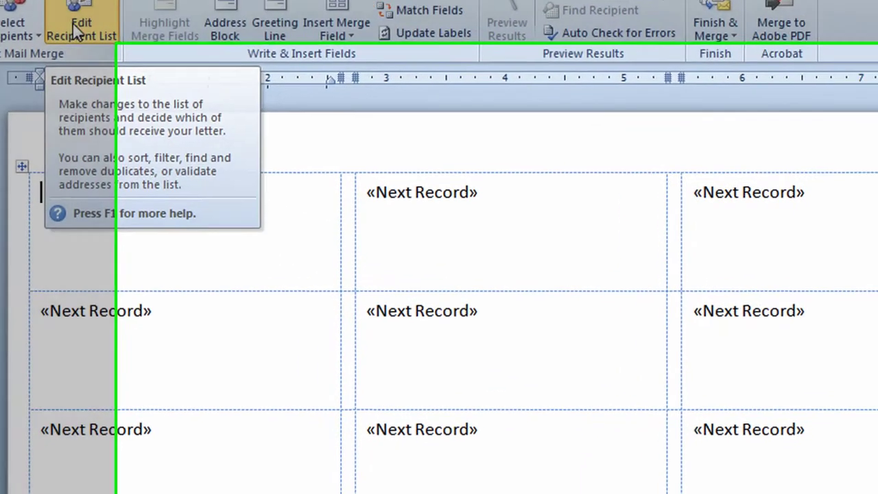
left_click(268, 97)
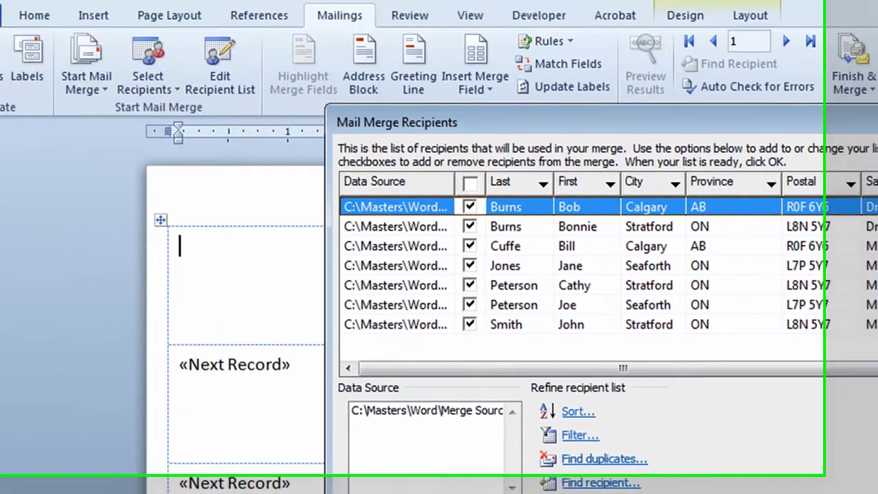
left_click(789, 480)
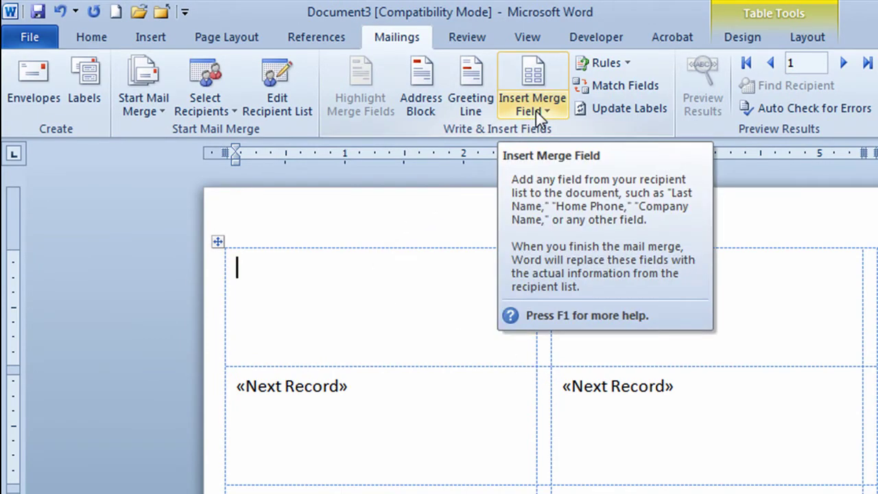
Insert the Sal, First and Last merge fields, separated by spaces, on the first line of the first label
left_click(541, 118)
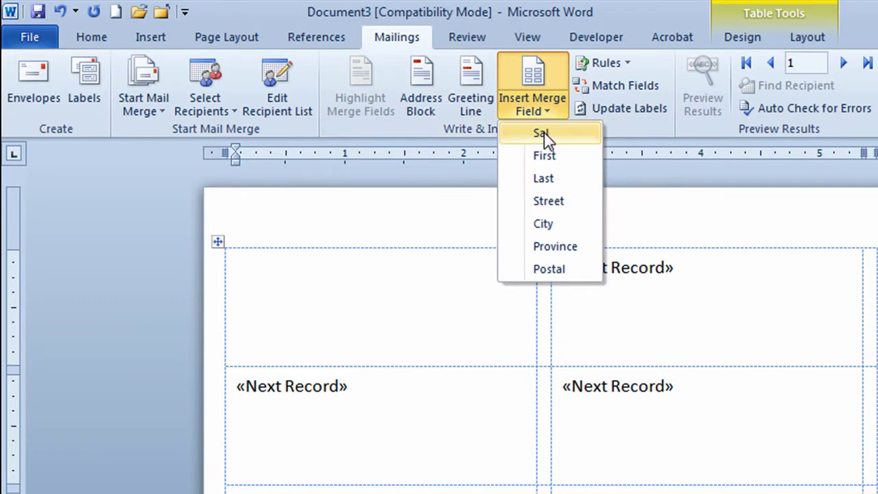
left_click(542, 133)
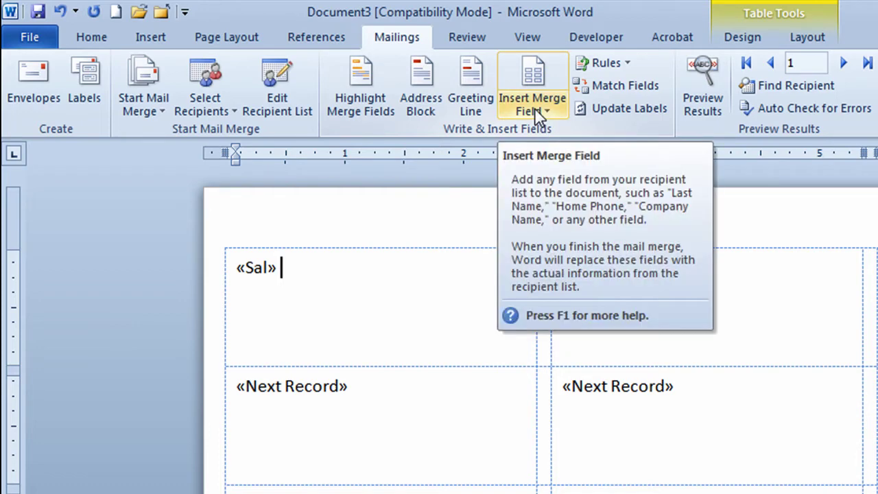
left_click(538, 116)
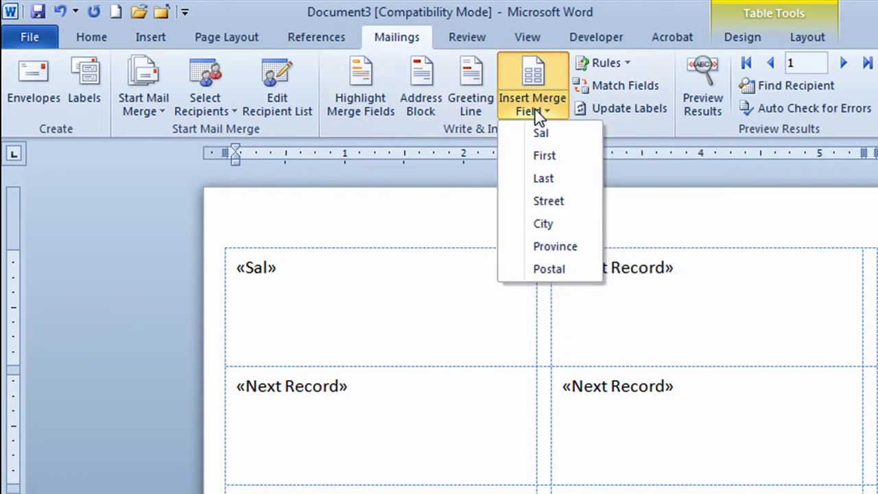
left_click(539, 157)
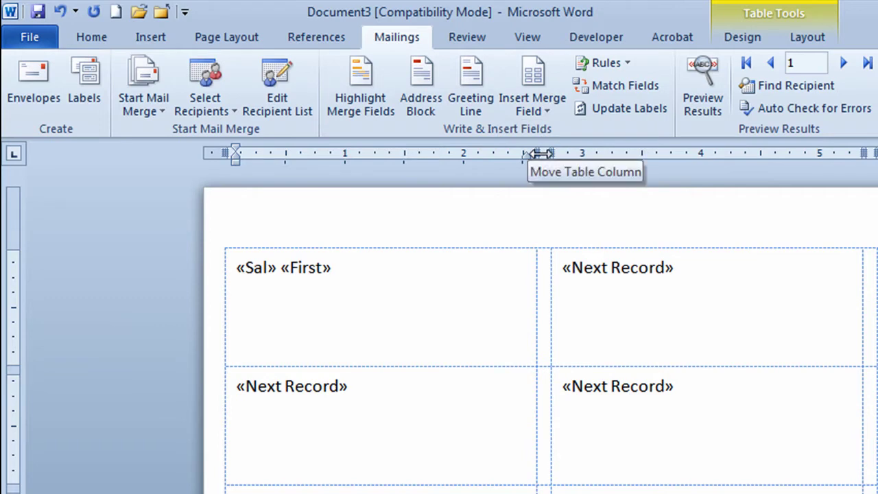
left_click(528, 110)
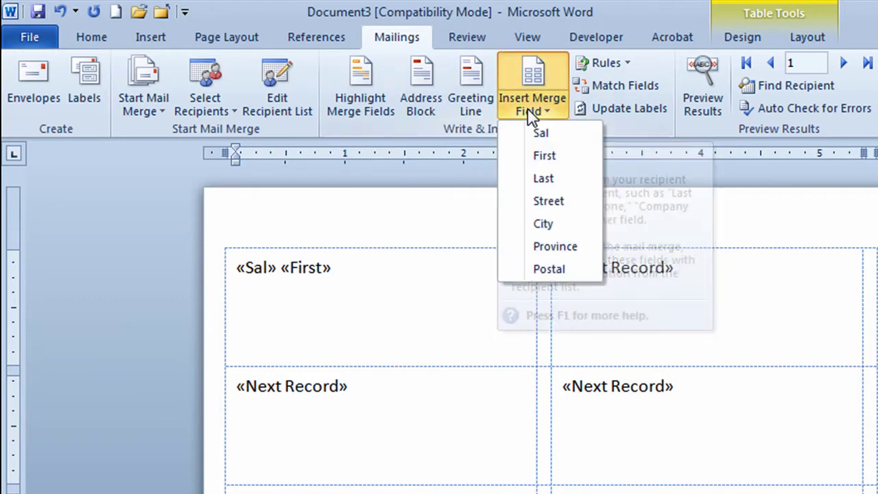
left_click(548, 180)
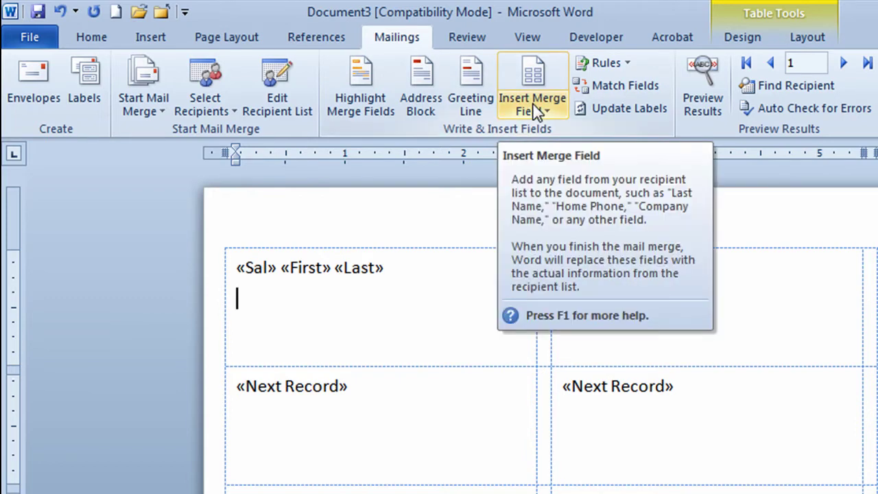
Complete the first label's address with Street on line two, City, a comma and Province on line three, and Postal on line four
left_click(535, 110)
left_click(534, 199)
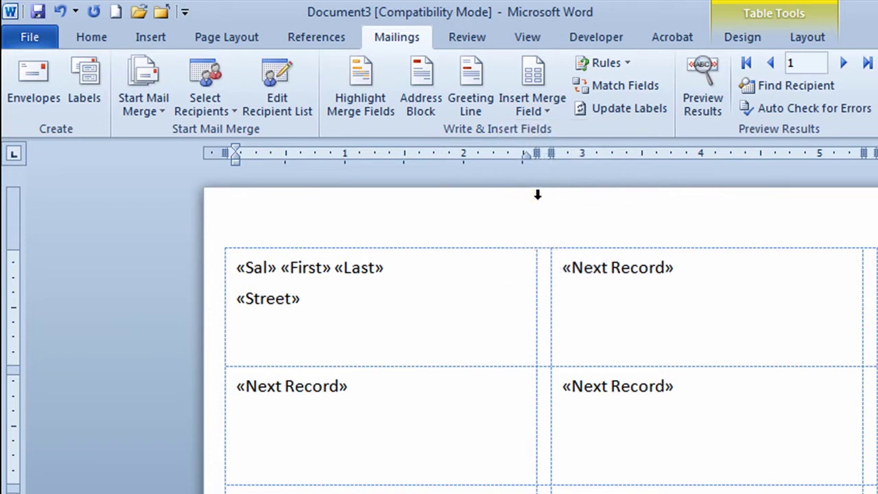
left_click(533, 104)
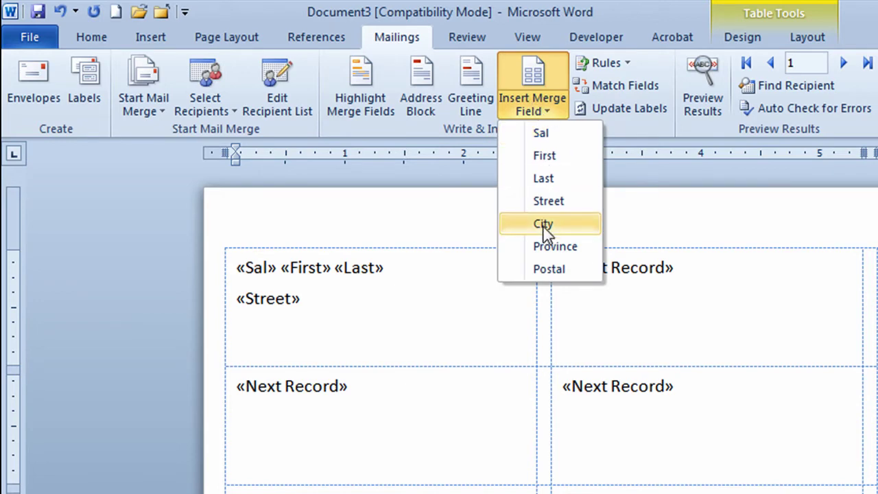
left_click(543, 223)
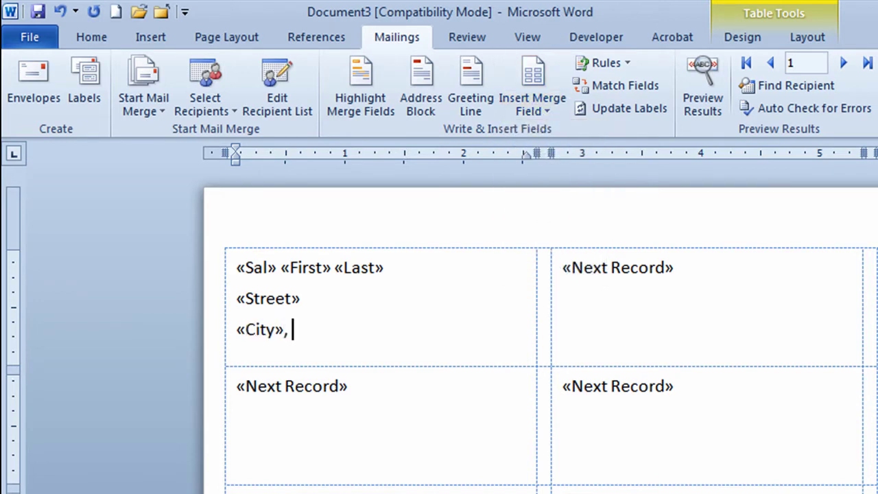
left_click(534, 107)
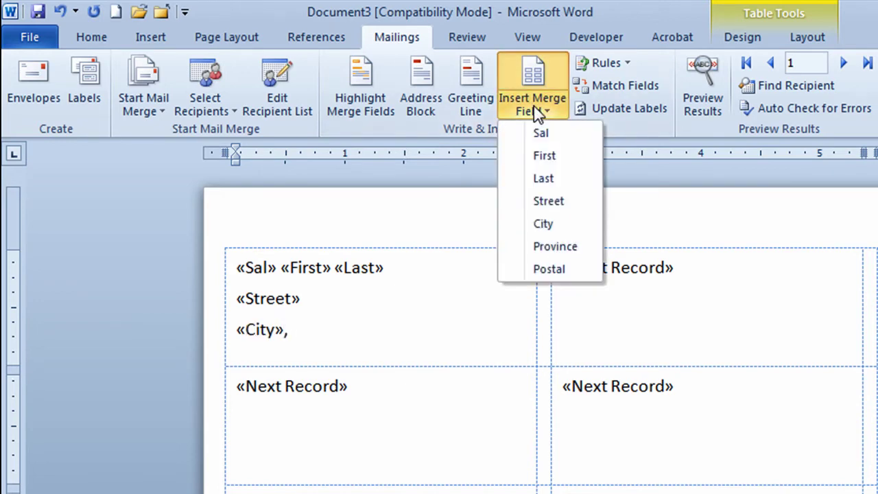
left_click(556, 248)
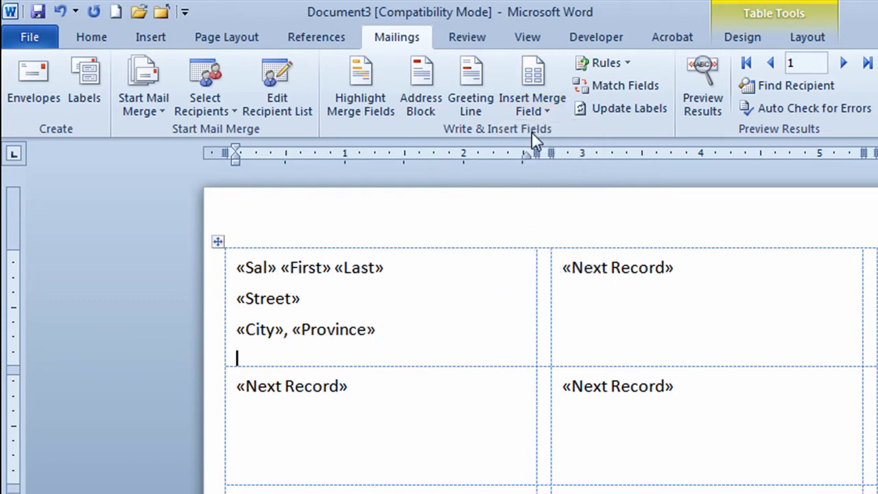
left_click(533, 109)
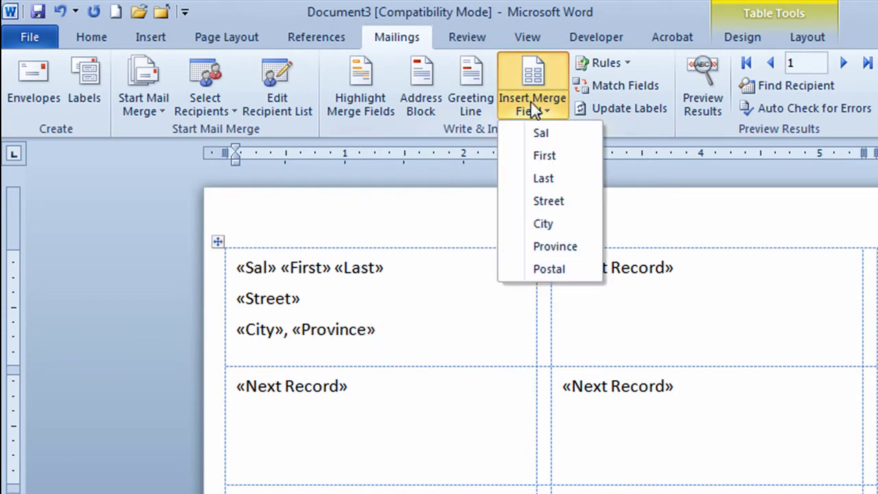
left_click(548, 269)
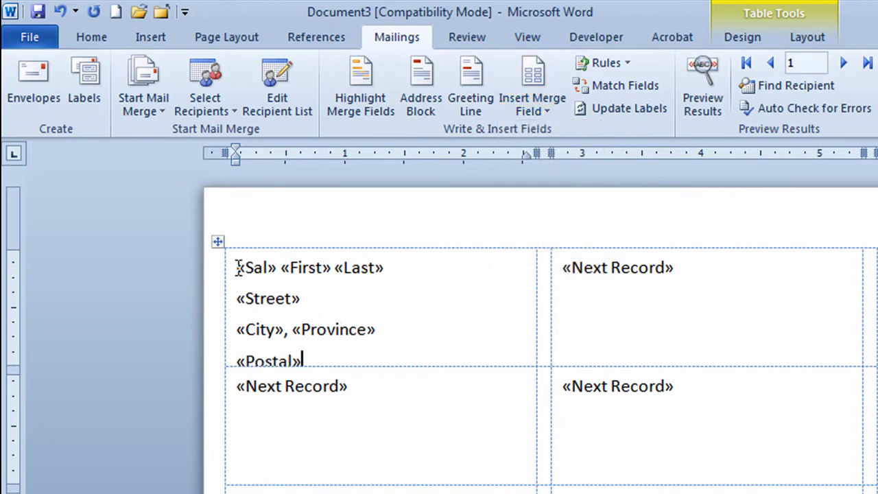
Set the paragraph spacing before the first label's four address lines to 0 pt
left_click_drag(238, 265, 325, 349)
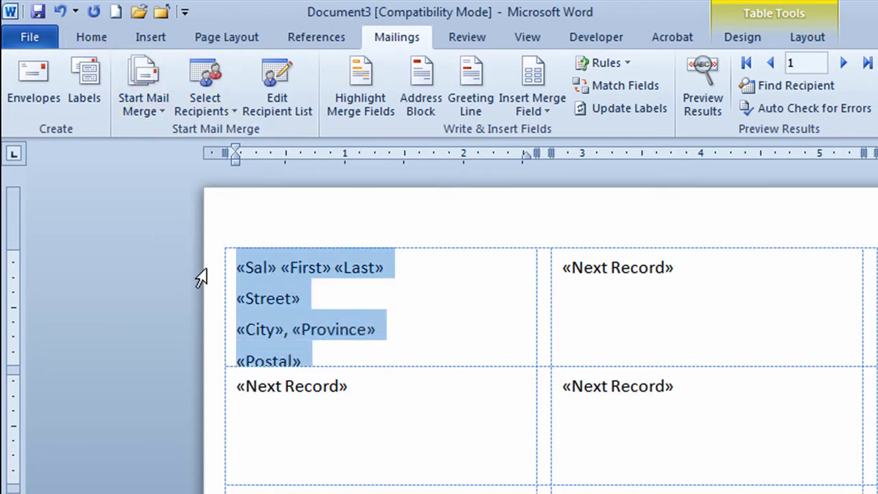
left_click(87, 38)
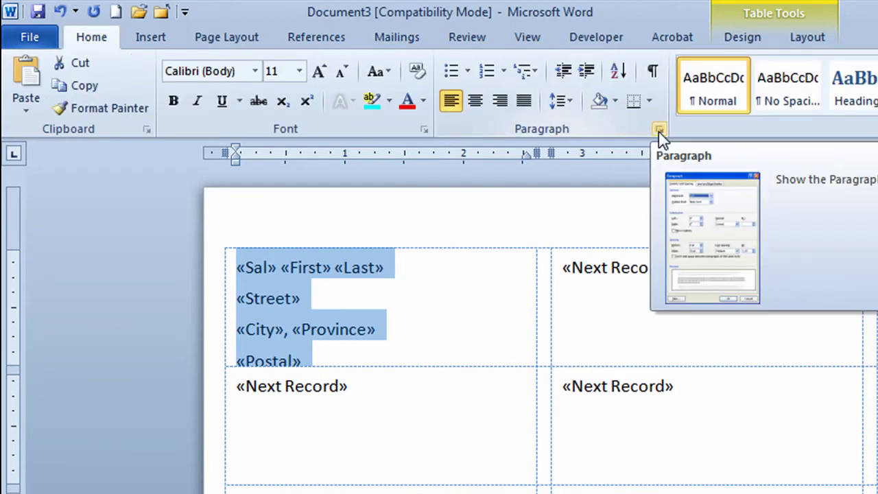
left_click(659, 130)
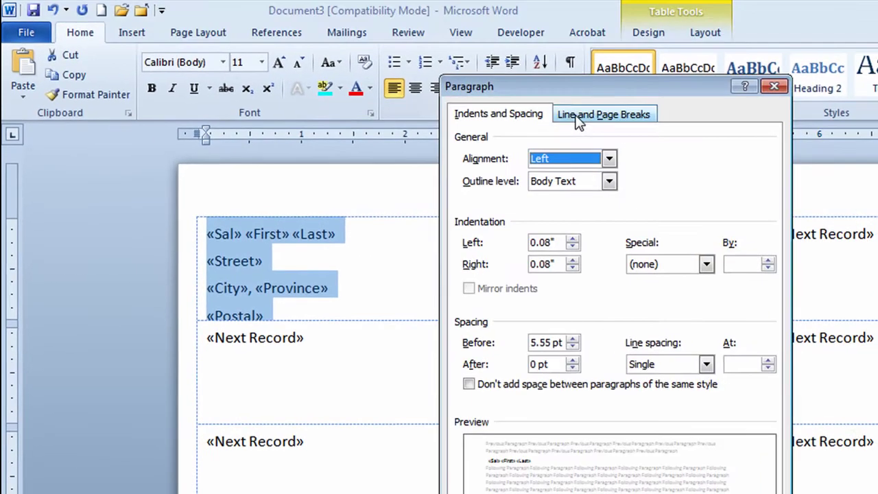
left_click(572, 347)
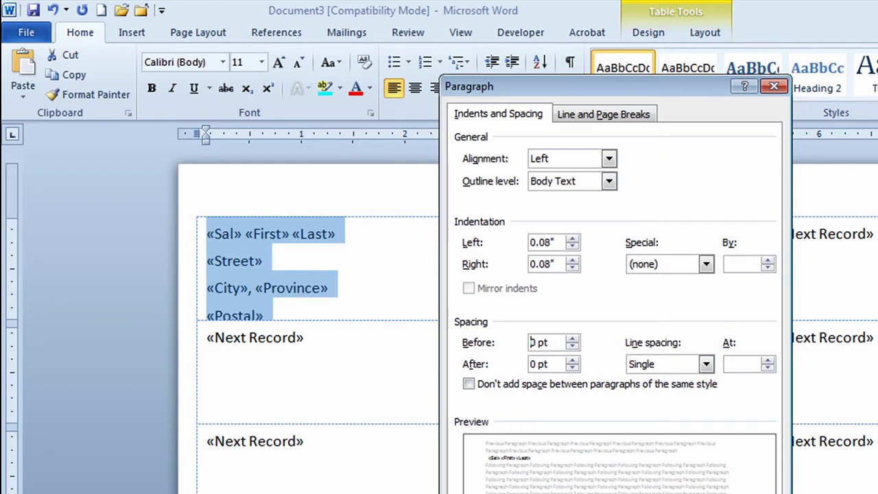
key("Return")
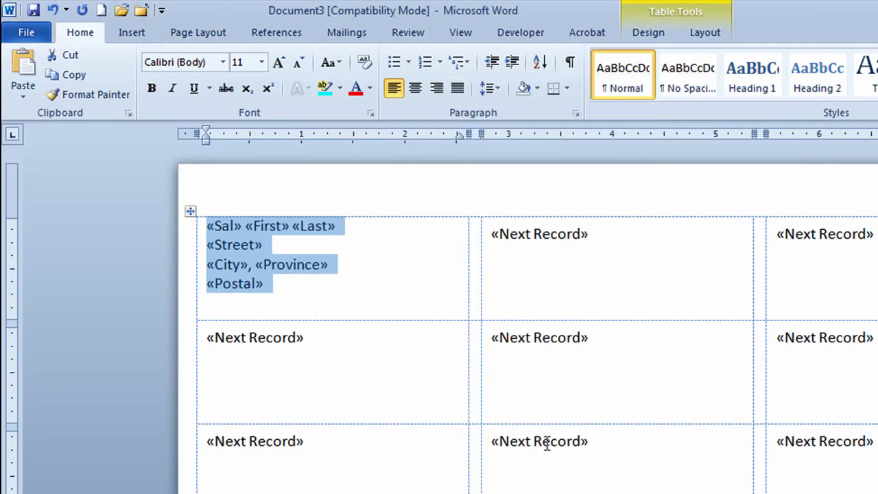
Copy the first label's address layout to all labels on the sheet and preview the merged recipient data
left_click(347, 35)
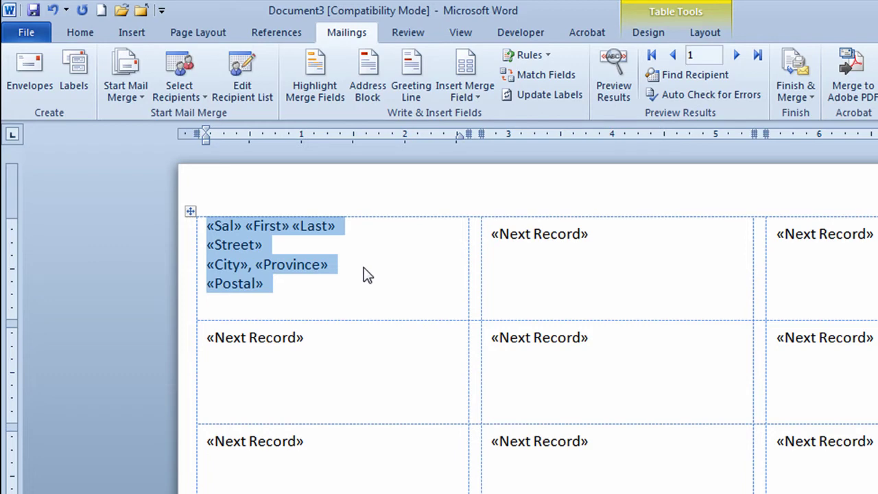
left_click(531, 95)
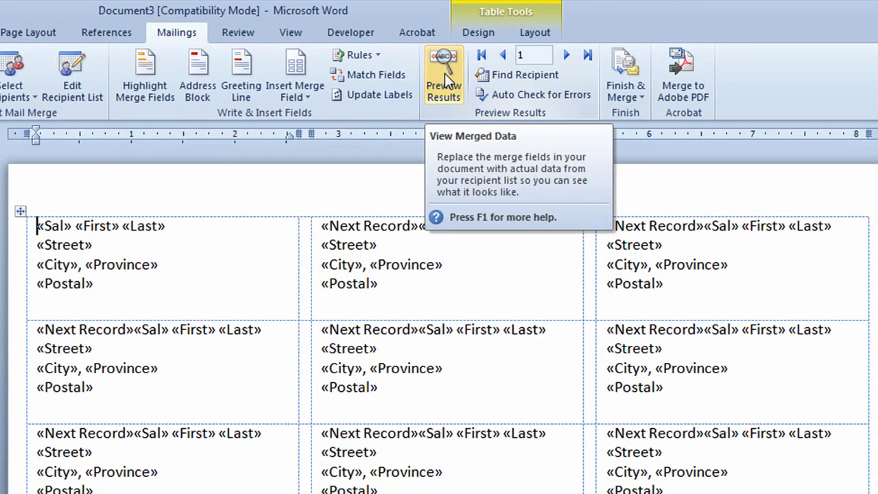
left_click(613, 75)
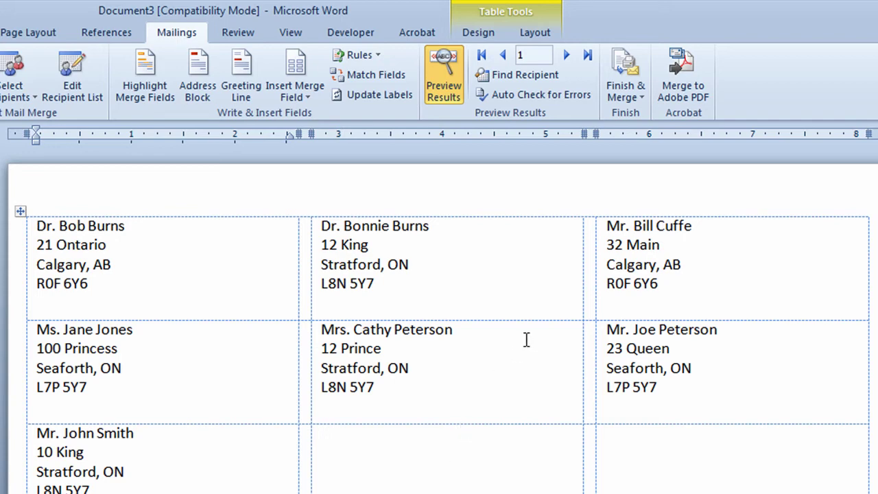
Finish the merge by generating an editable new document of labels from all records
left_click(638, 98)
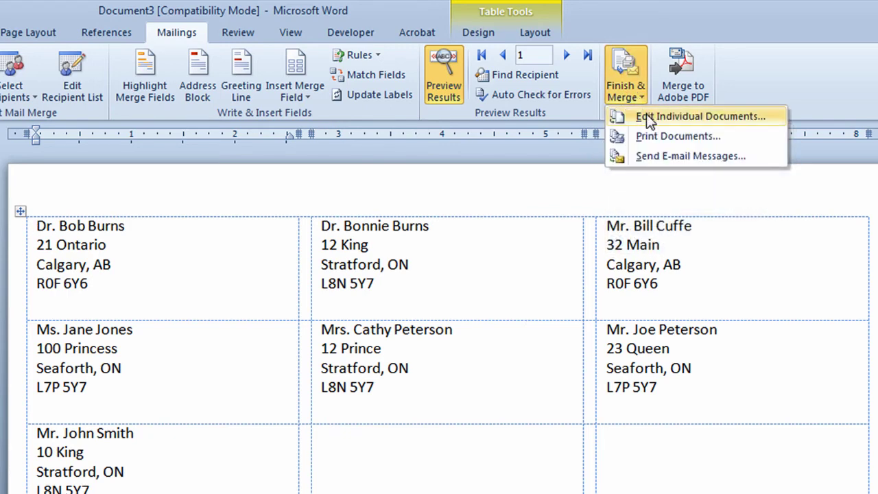
left_click(649, 117)
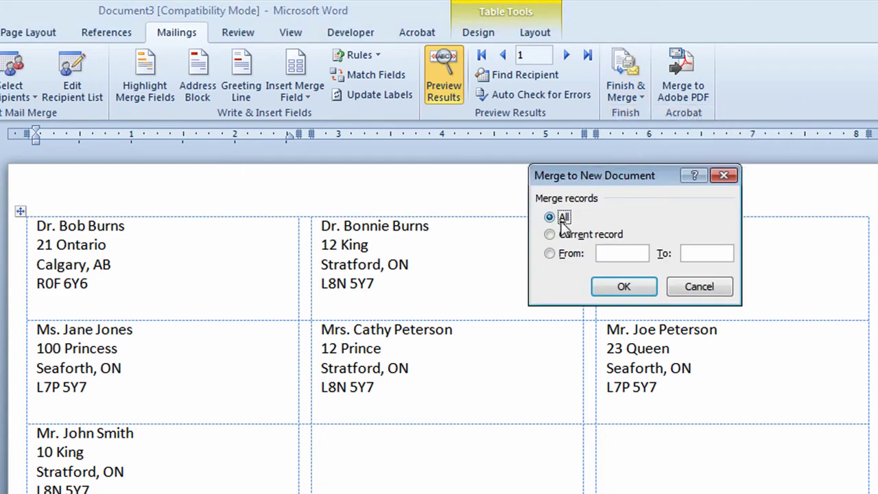
left_click(621, 287)
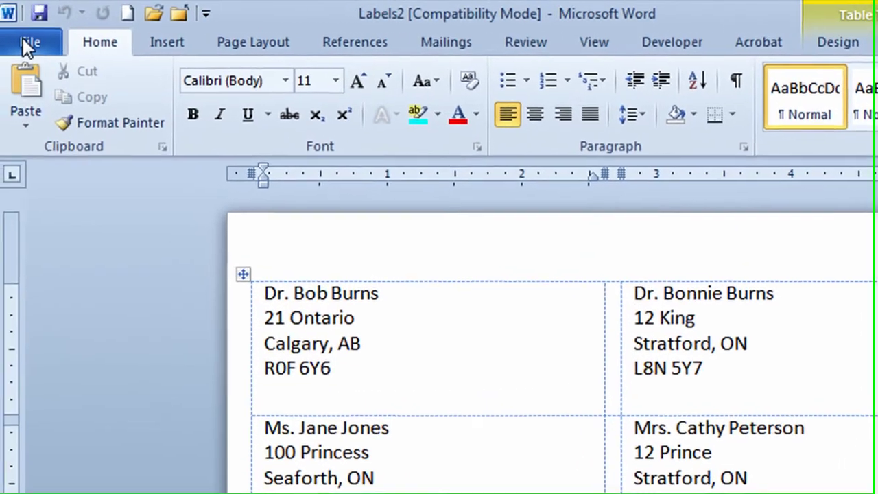
Check the print settings and print preview for the merged labels document, then return to the document without printing
left_click(23, 39)
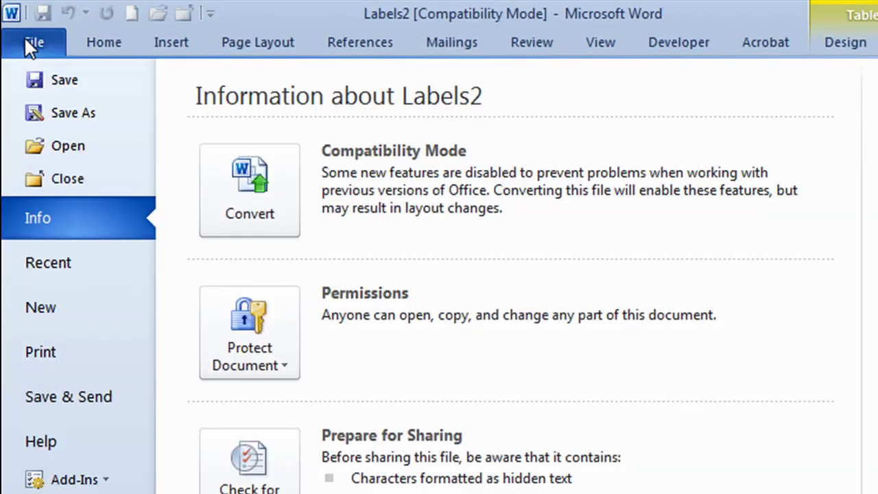
left_click(43, 351)
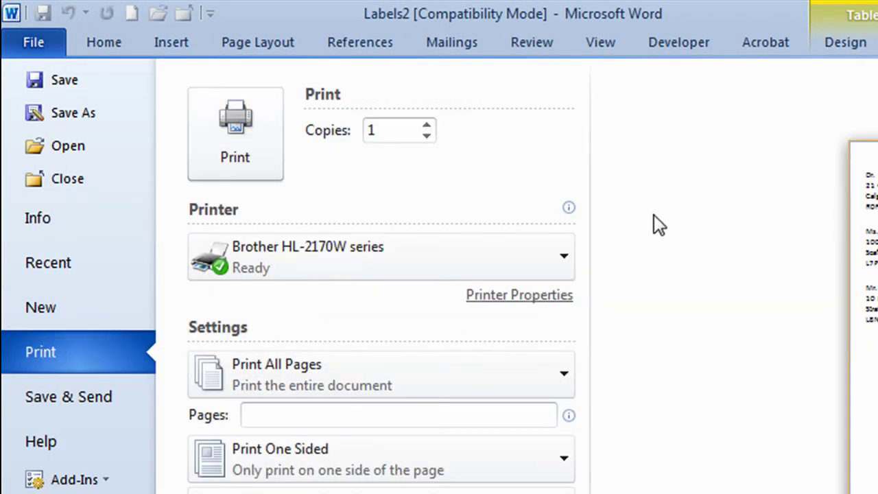
left_click(442, 43)
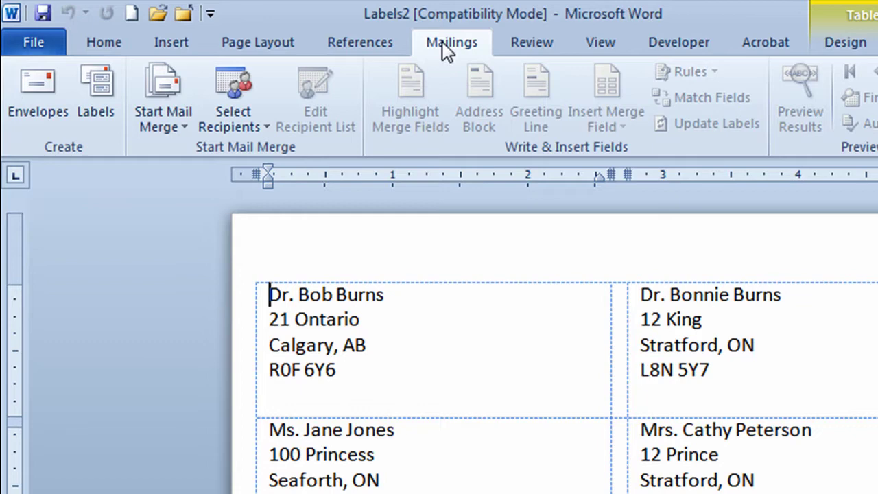